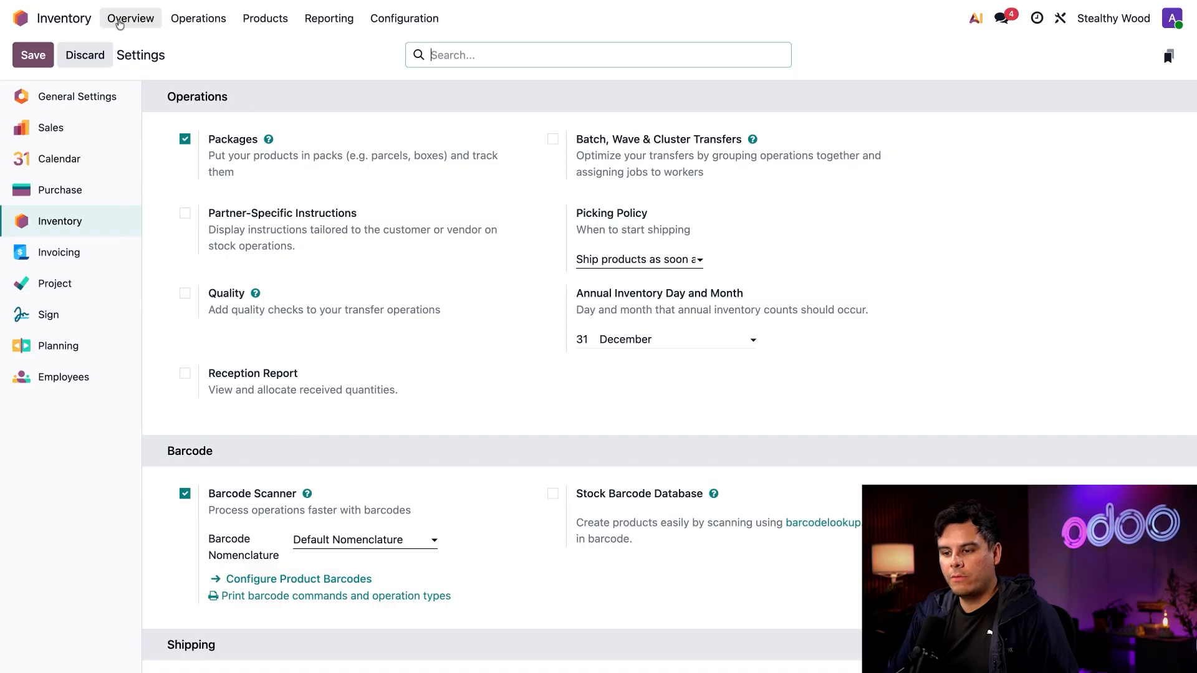
Open the delivery order that is ready to deliver from the inventory overview
click(129, 19)
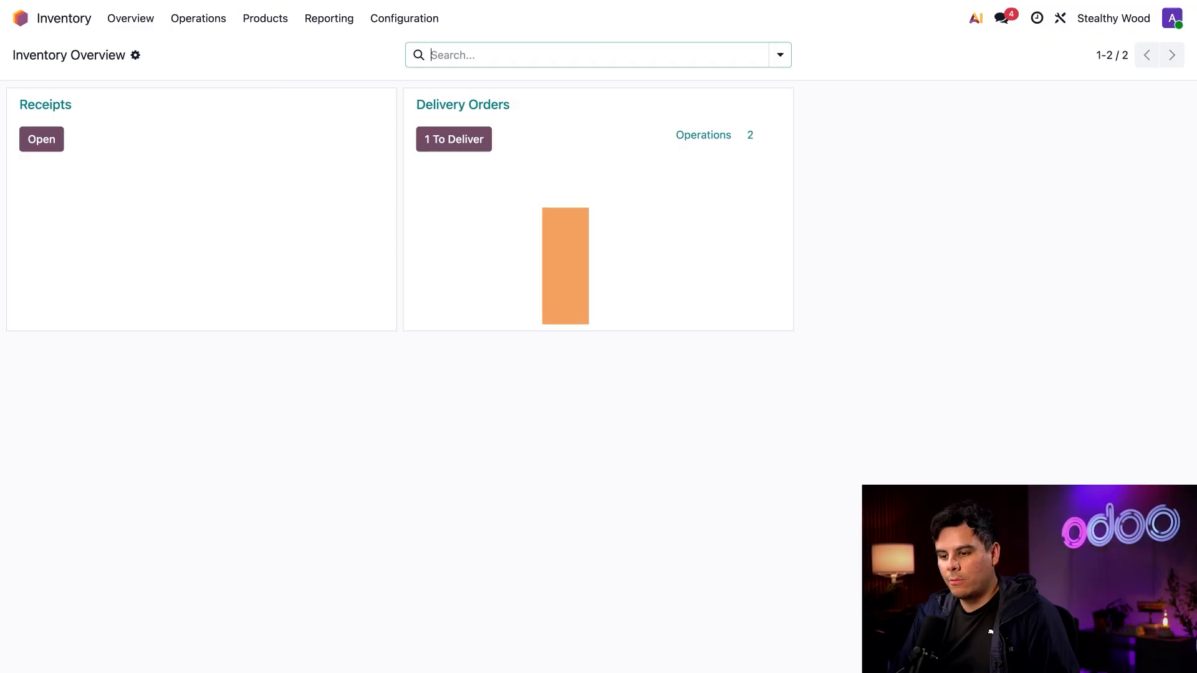
click(477, 145)
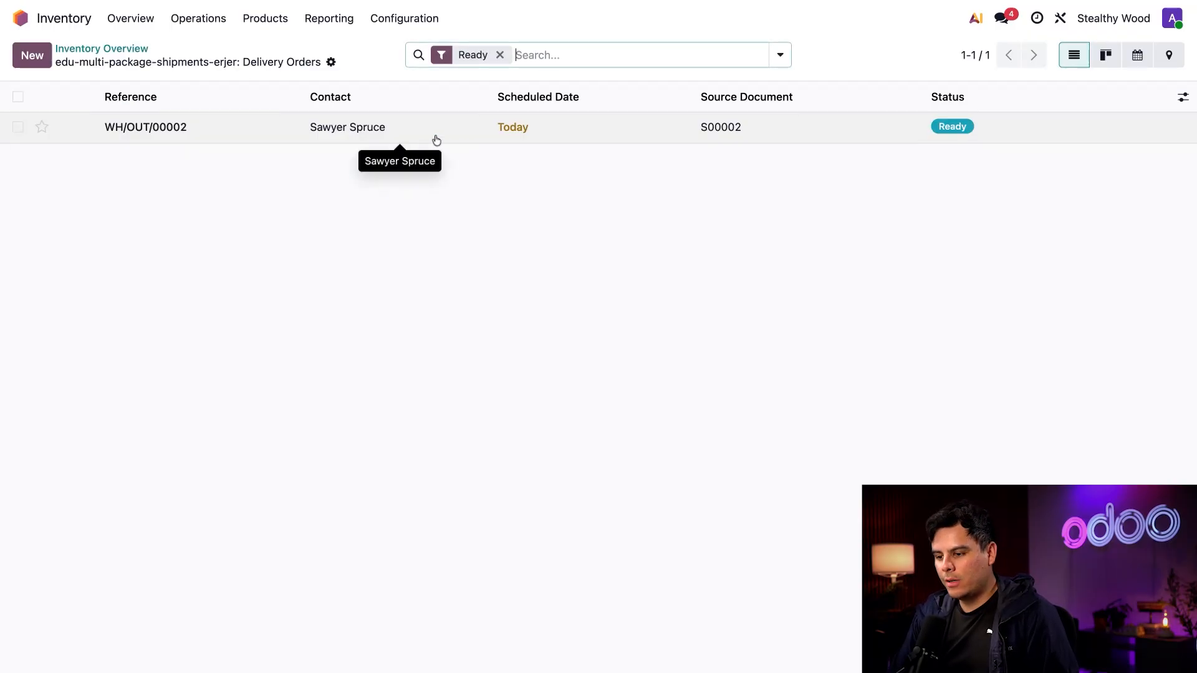
click(436, 139)
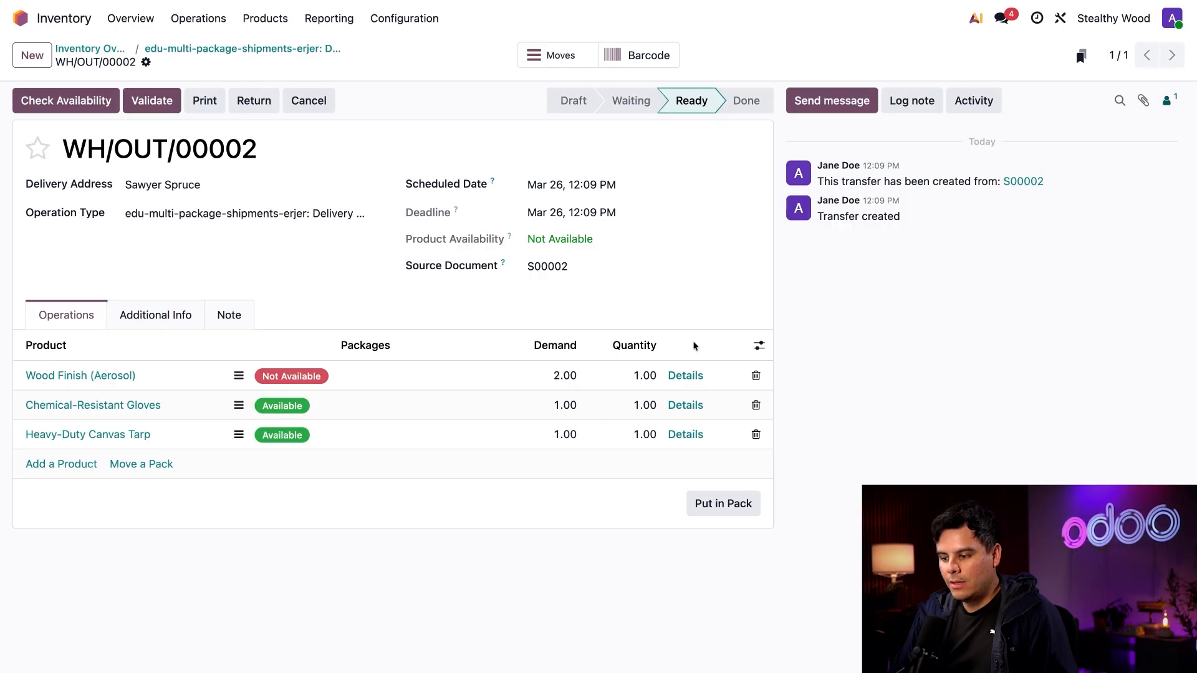
Assign the Chemical-Resistant Gloves to a new destination package named PrepGrear and save the detailed operation
click(683, 408)
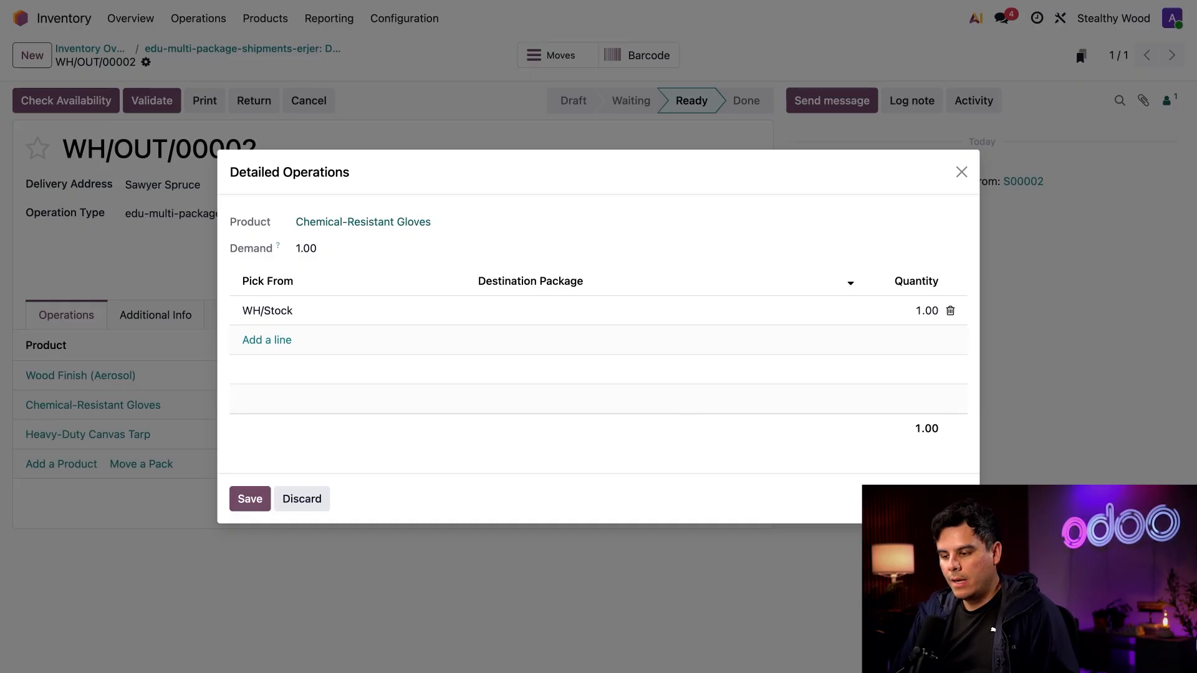
click(510, 316)
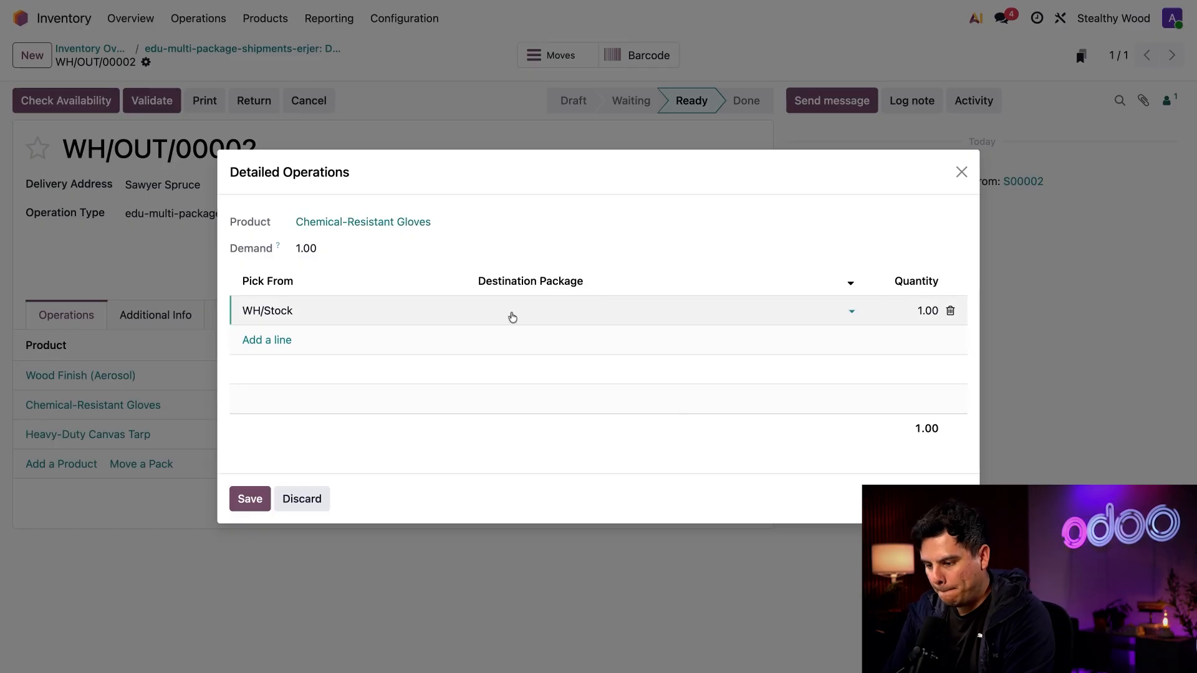
text(prepGrear)
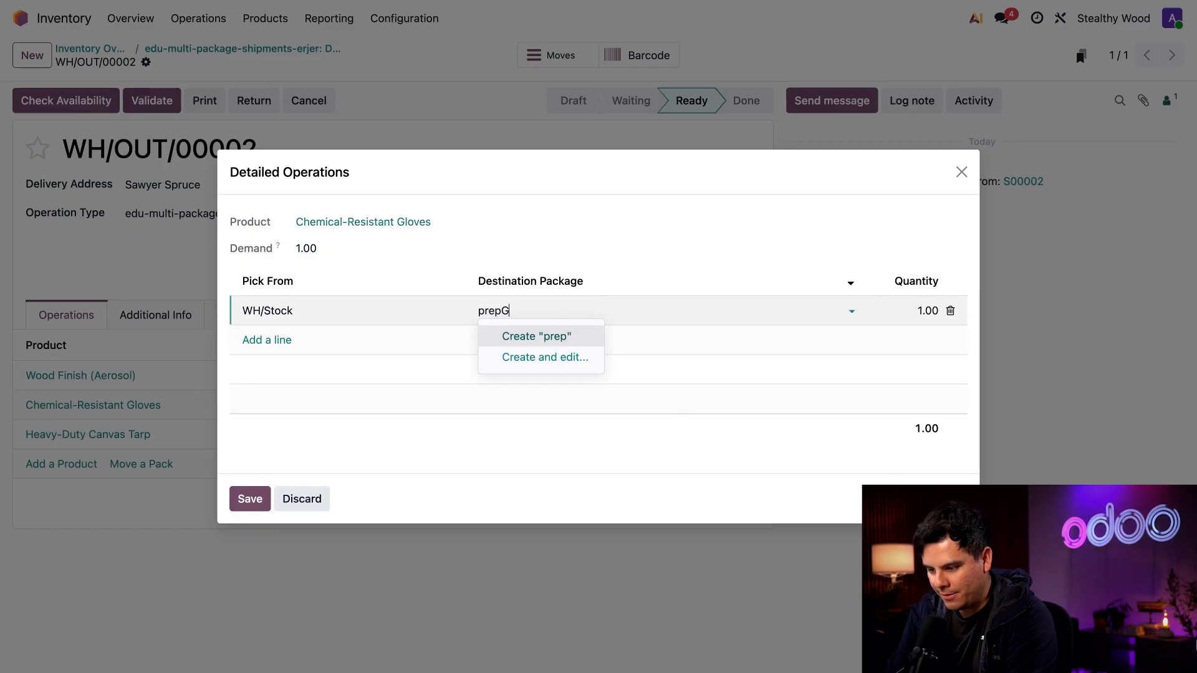
click(482, 310)
key(BackSpace)
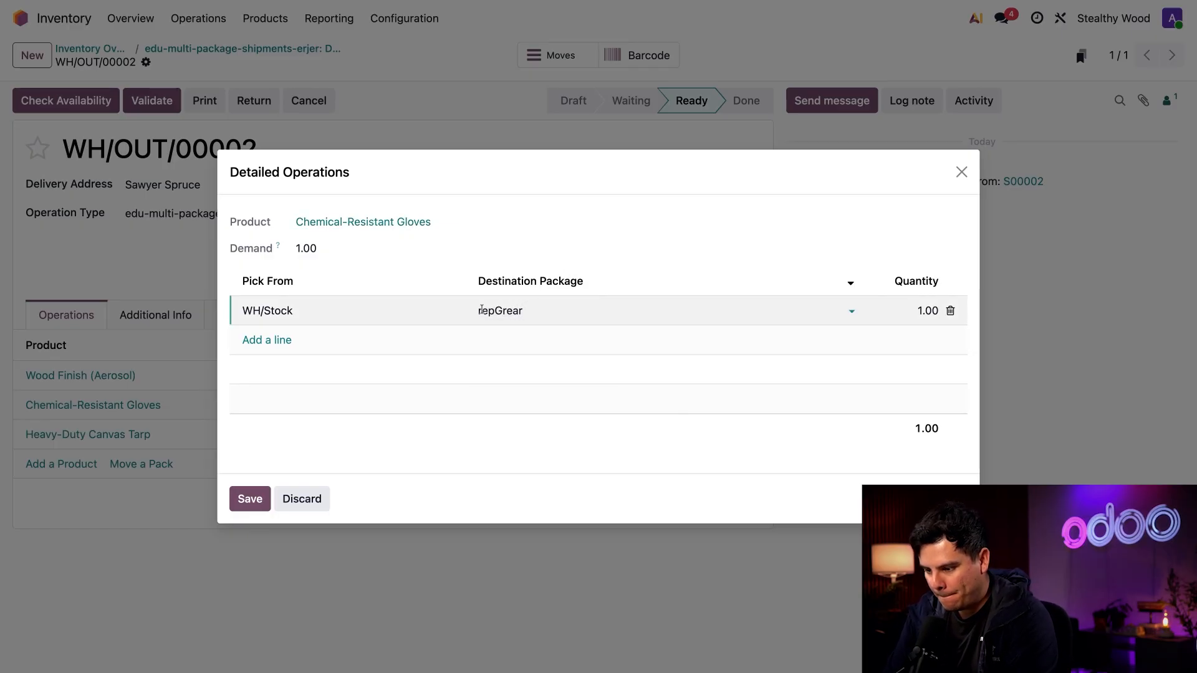
text(P)
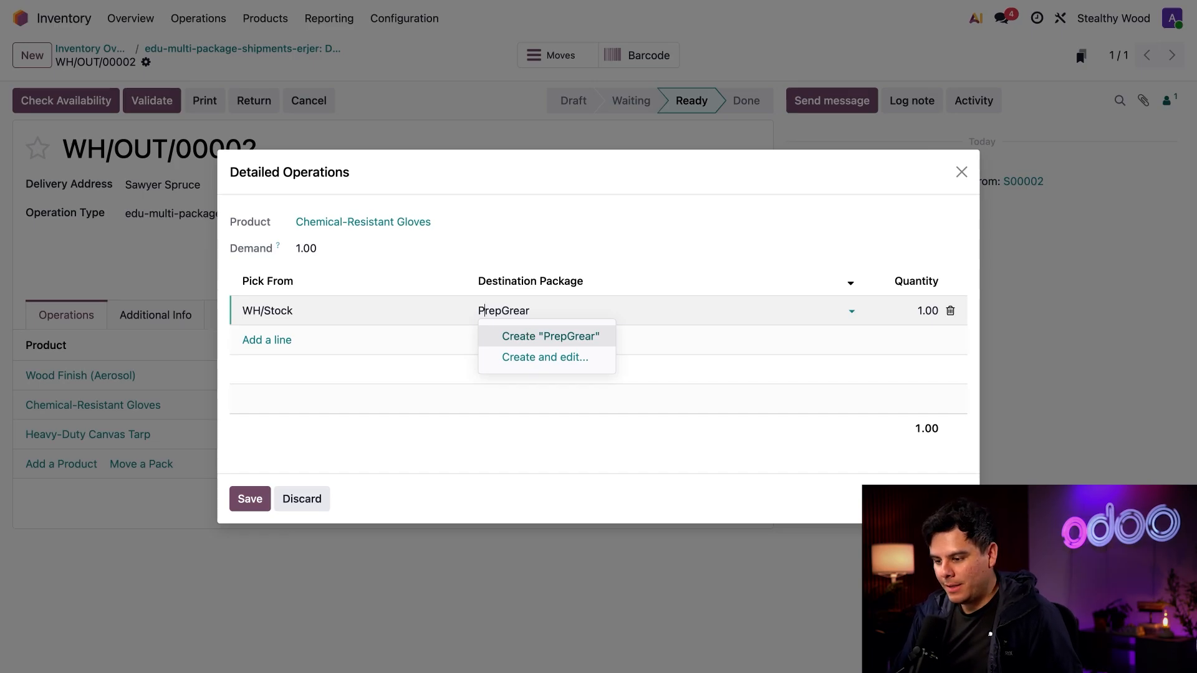
key(Return)
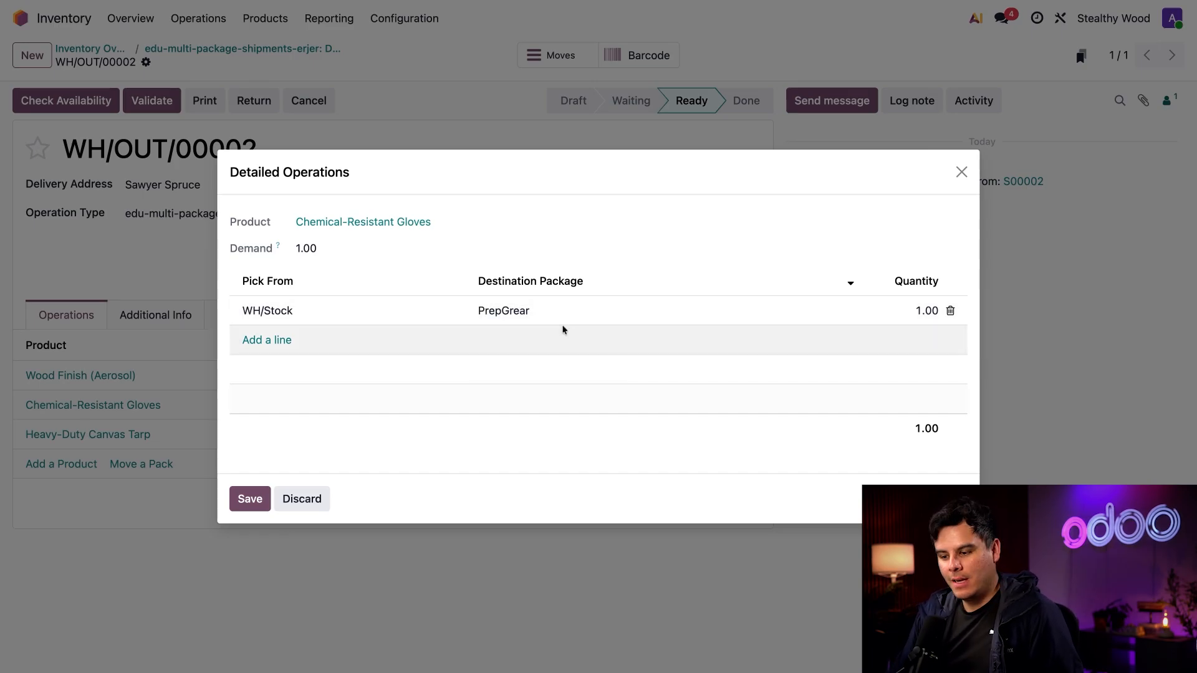
click(250, 499)
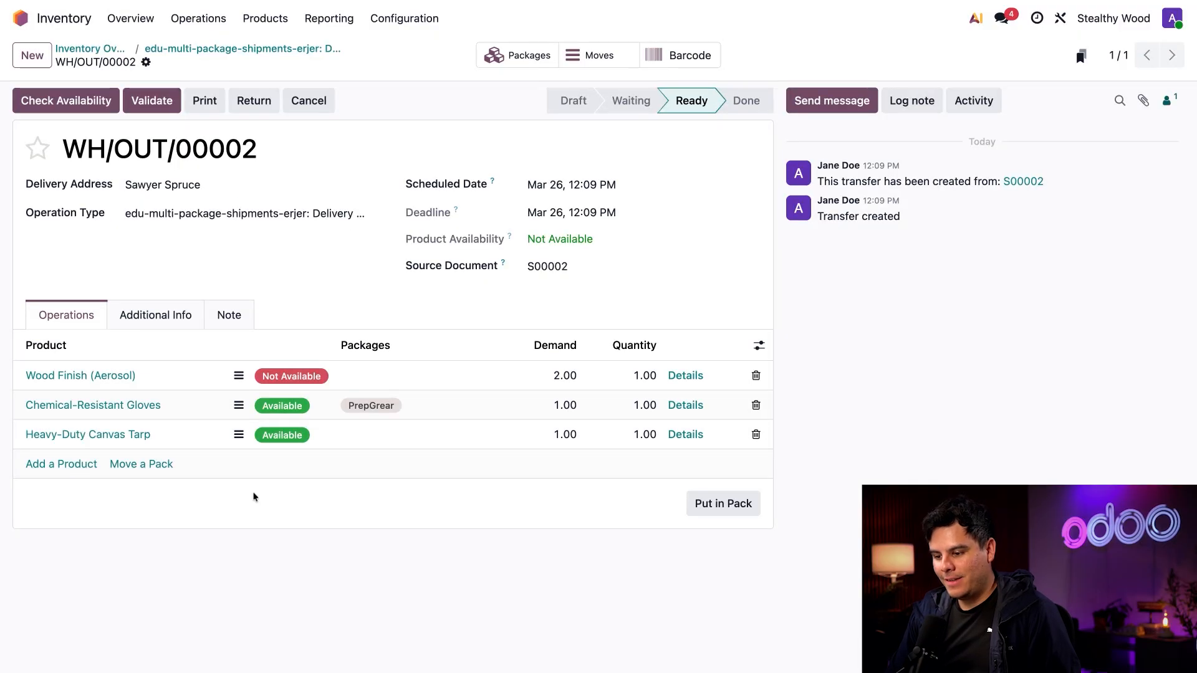
Assign the Heavy-Duty Canvas Tarp to the existing PrepGrear destination package and save the detailed operation
click(686, 435)
click(530, 314)
text(p)
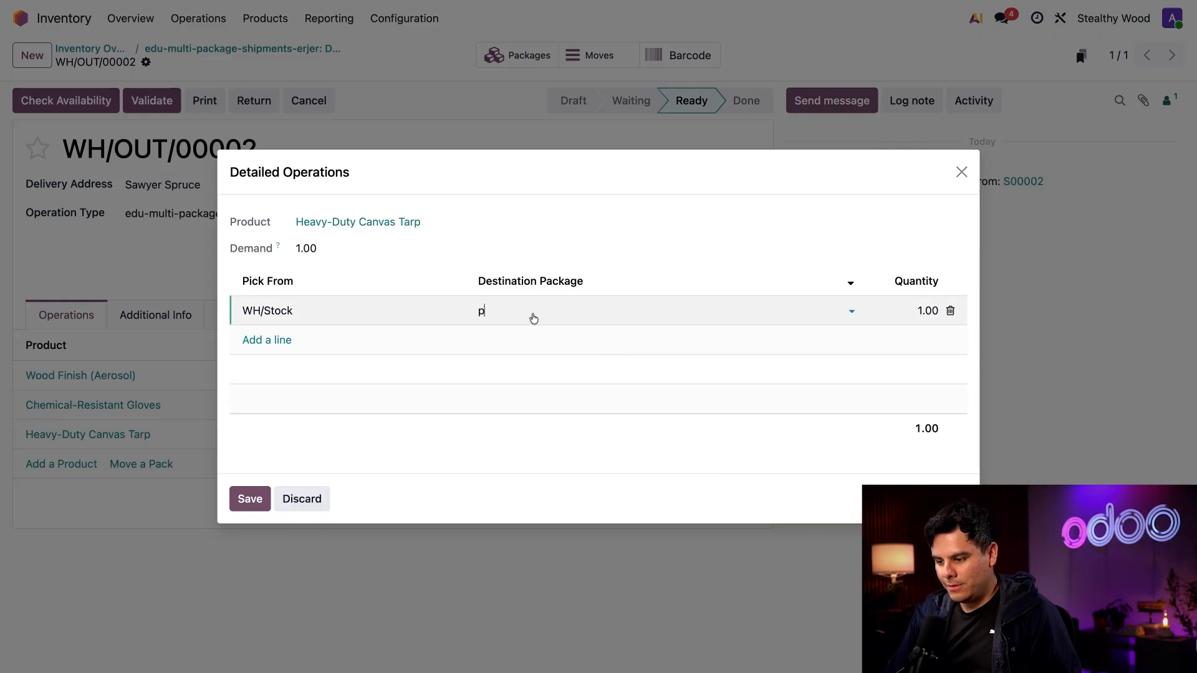
click(536, 337)
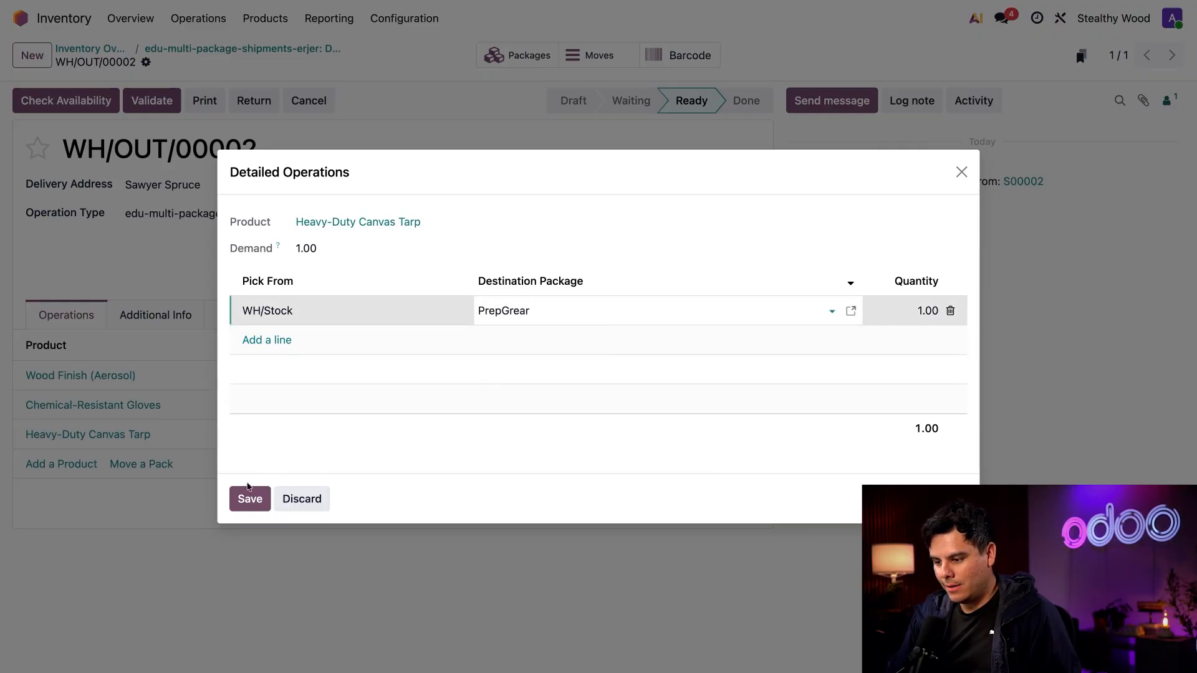
click(585, 390)
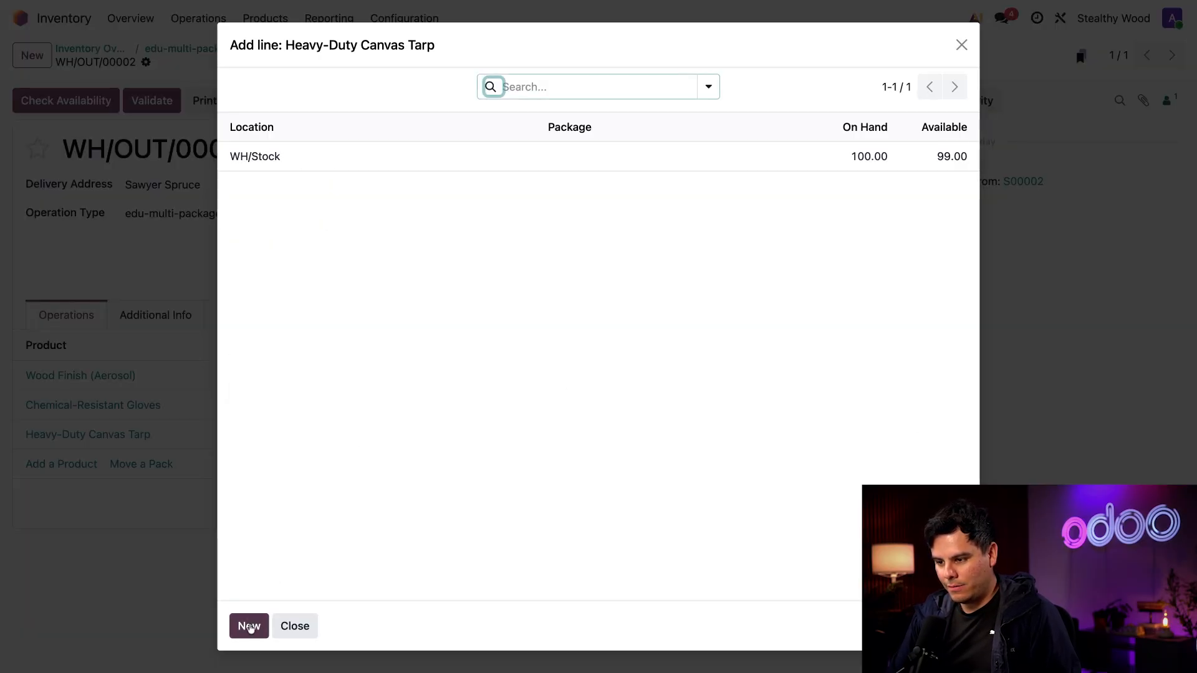
click(961, 45)
click(250, 498)
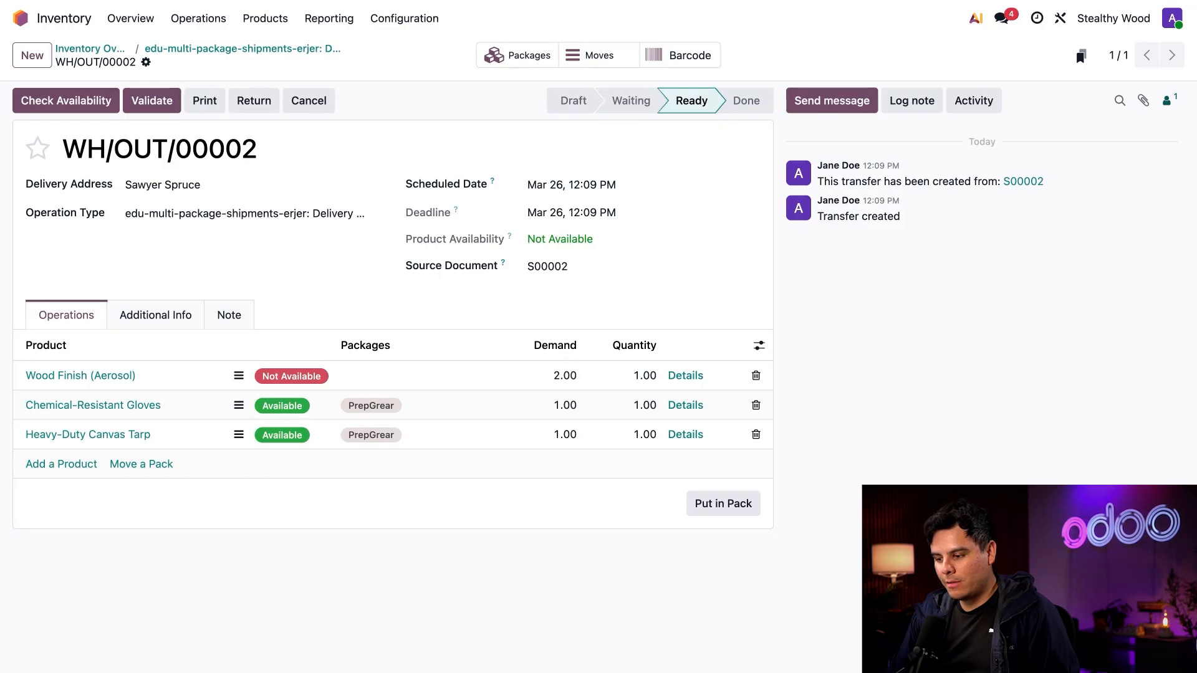
Assign the Wood Finish (Aerosol) to a new destination package named WoodFinish and save the detailed operation
click(680, 376)
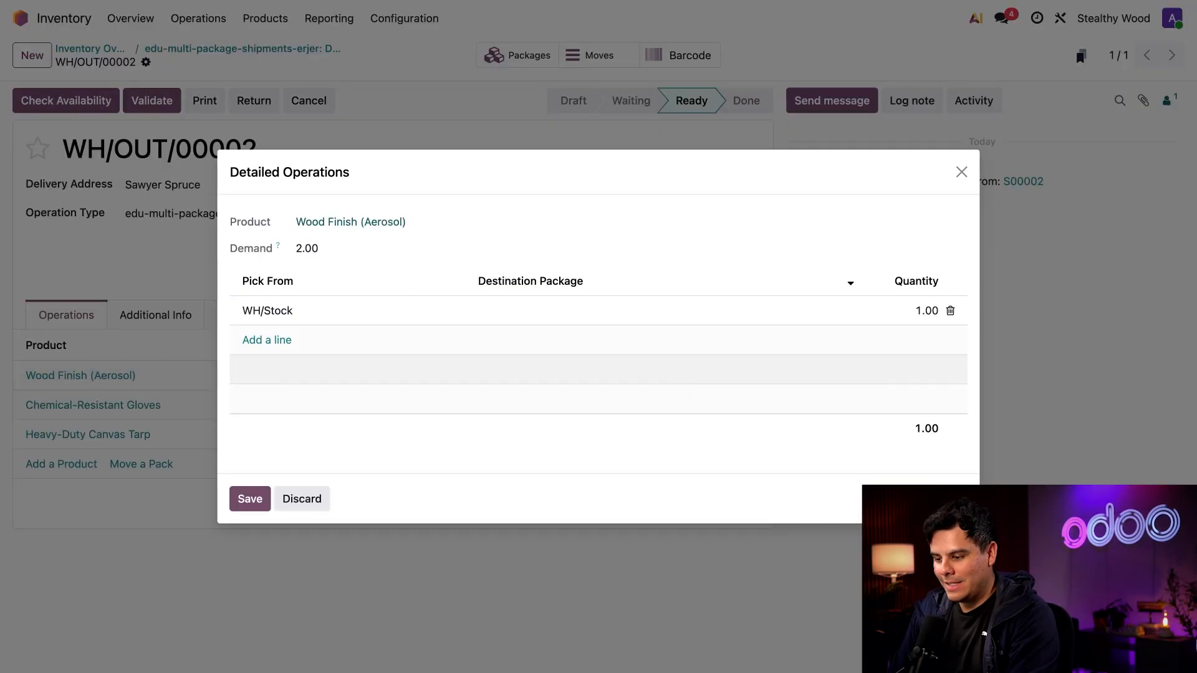
click(542, 312)
text(WoodFinish)
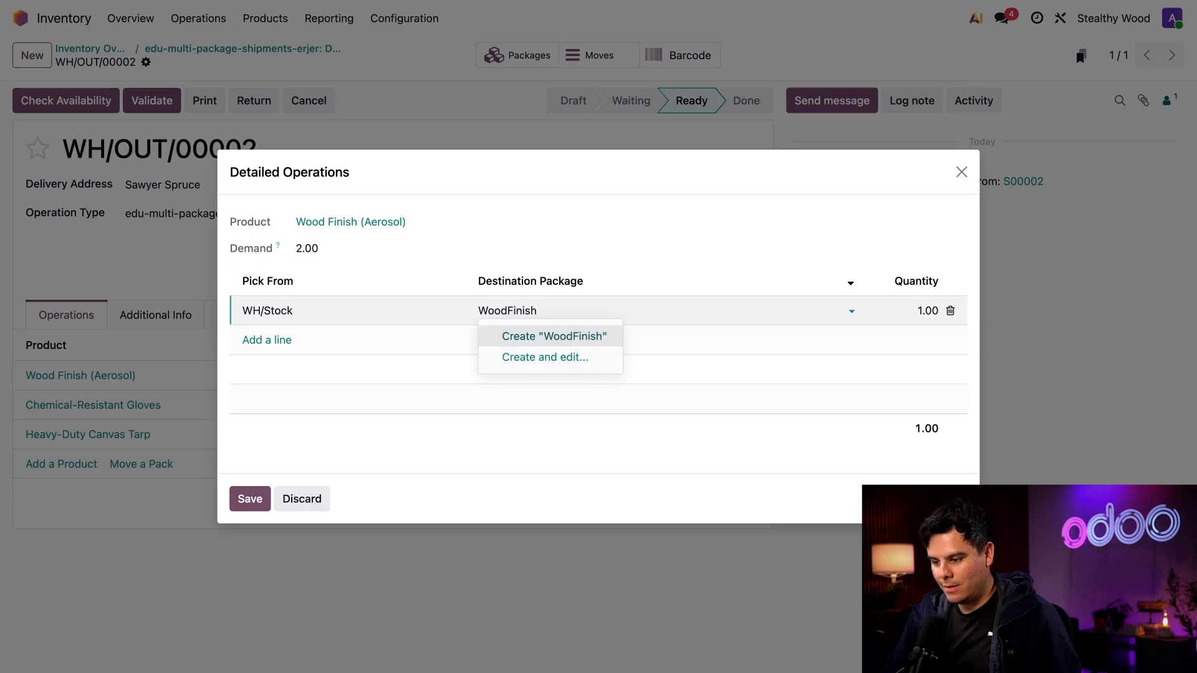
click(551, 337)
click(598, 262)
click(250, 499)
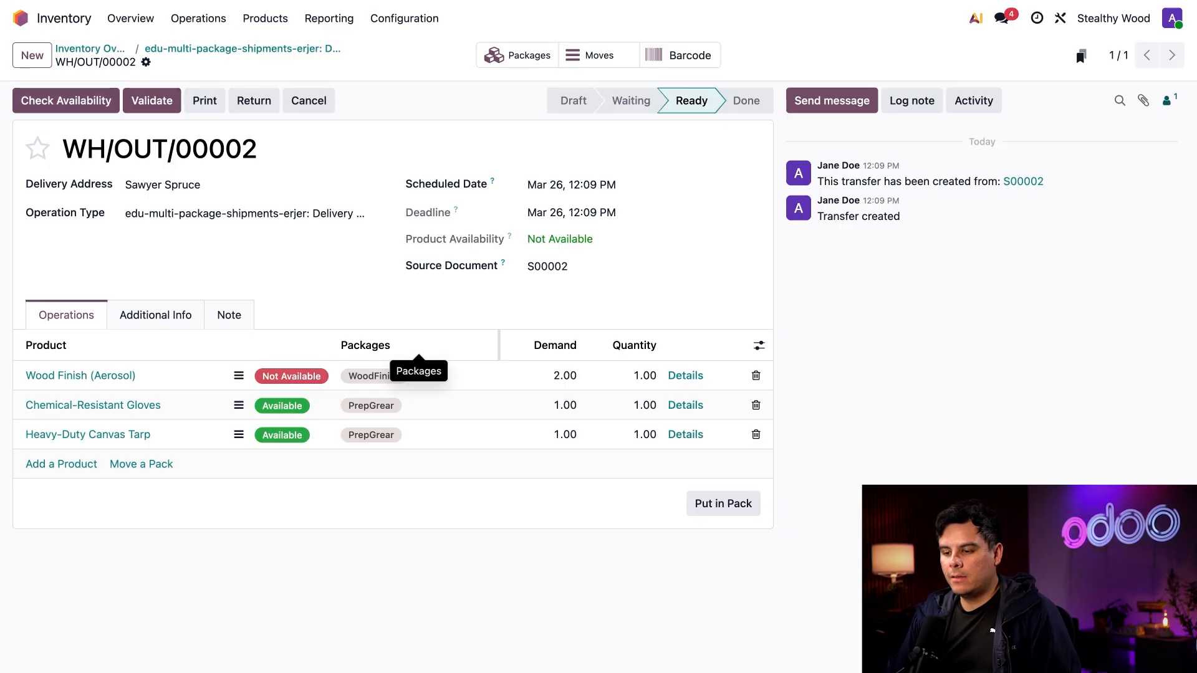
Validate the delivery order and create a backorder for the remaining products
click(151, 101)
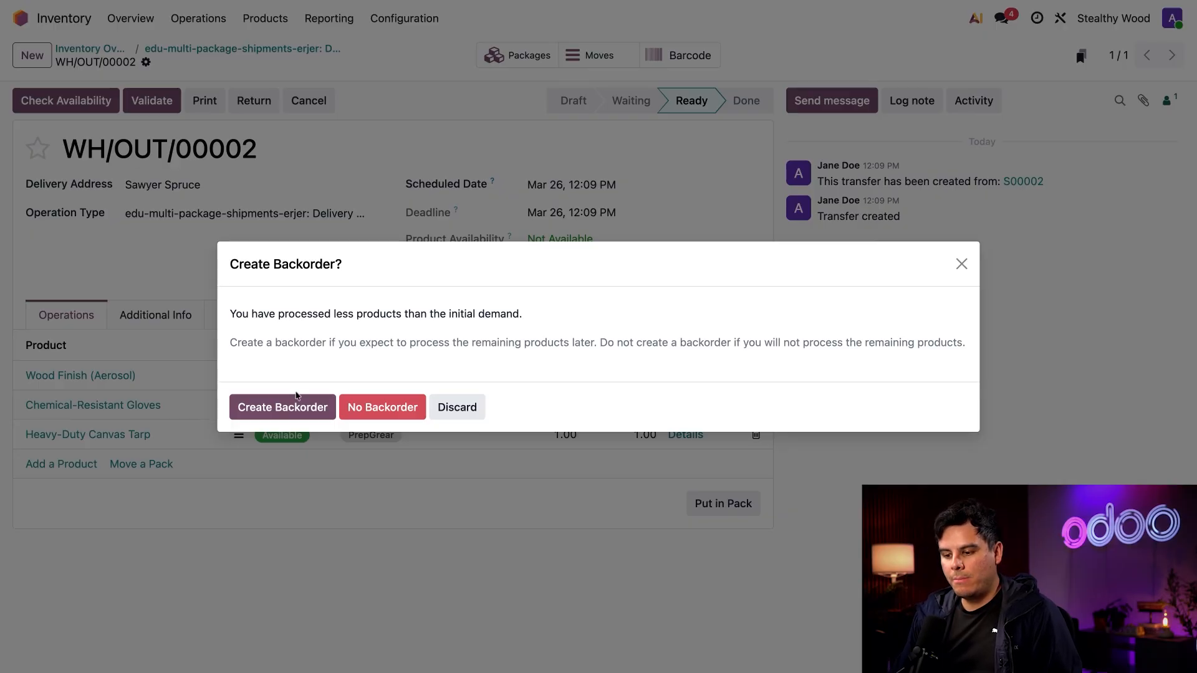
click(286, 408)
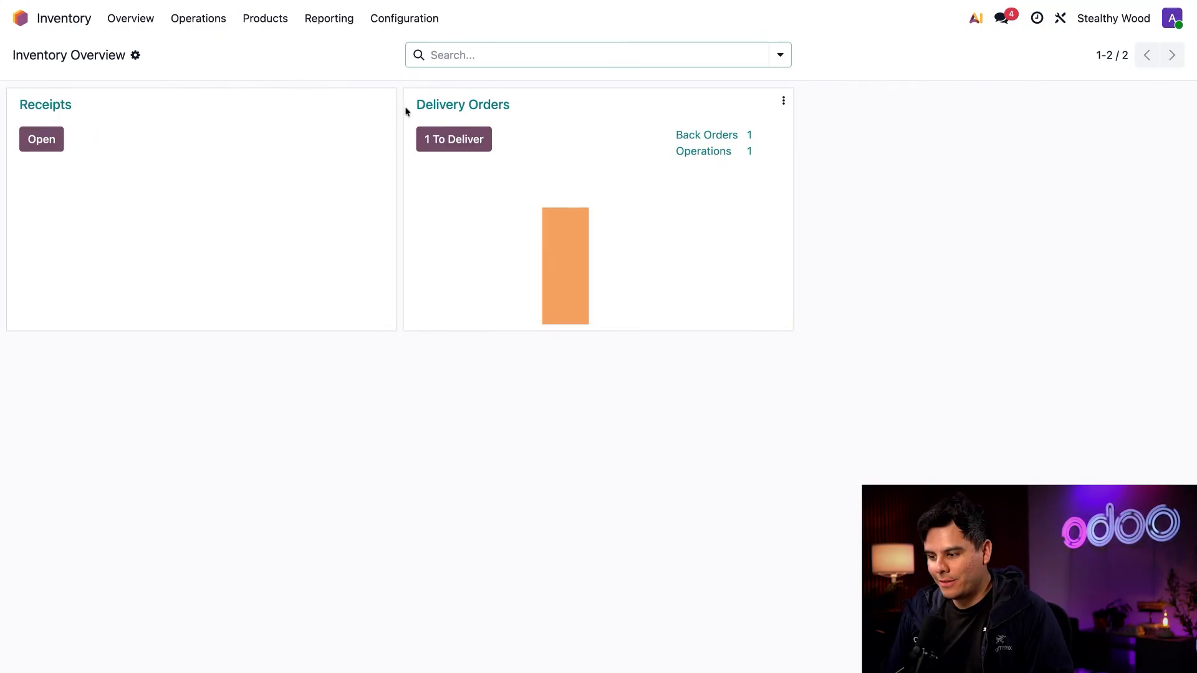
Open the backordered delivery from the inventory overview, put its Wood Finish (Aerosol) in a pack and validate the delivery
click(695, 136)
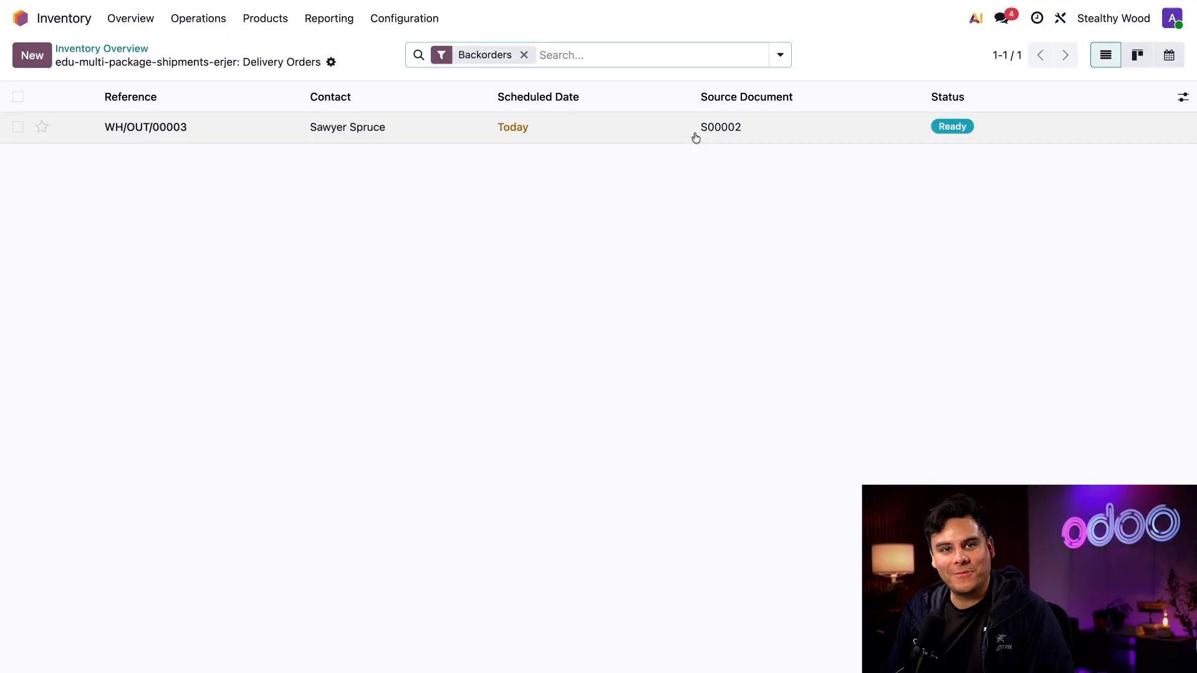
click(445, 134)
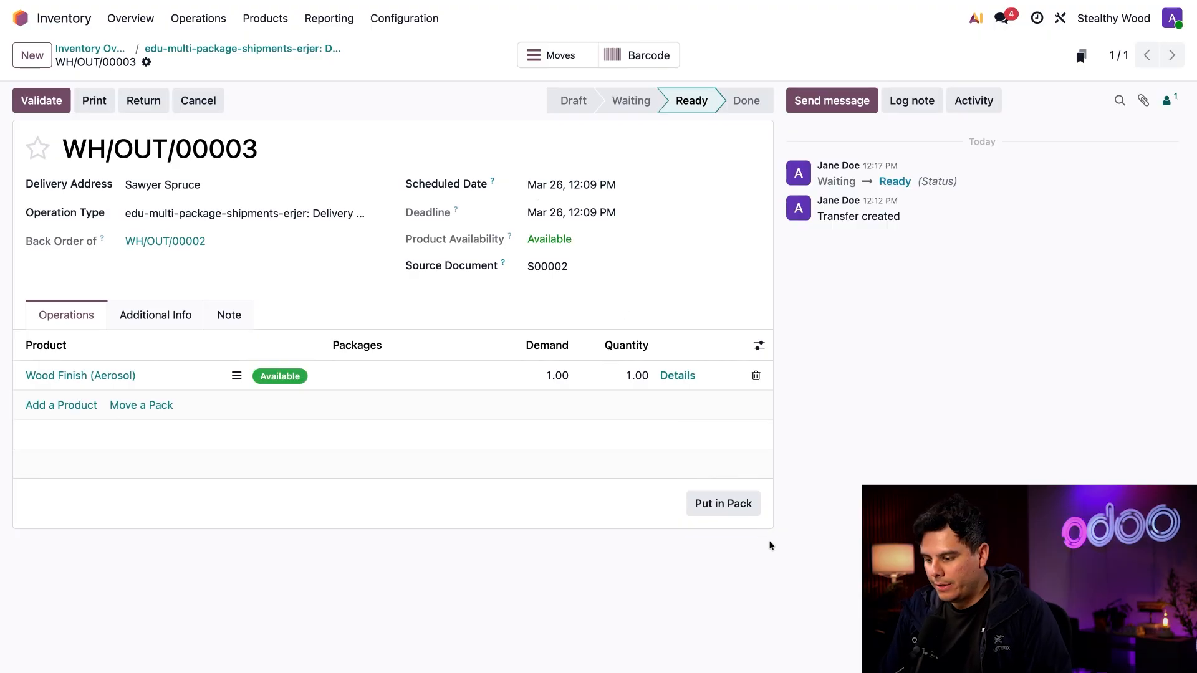
click(723, 506)
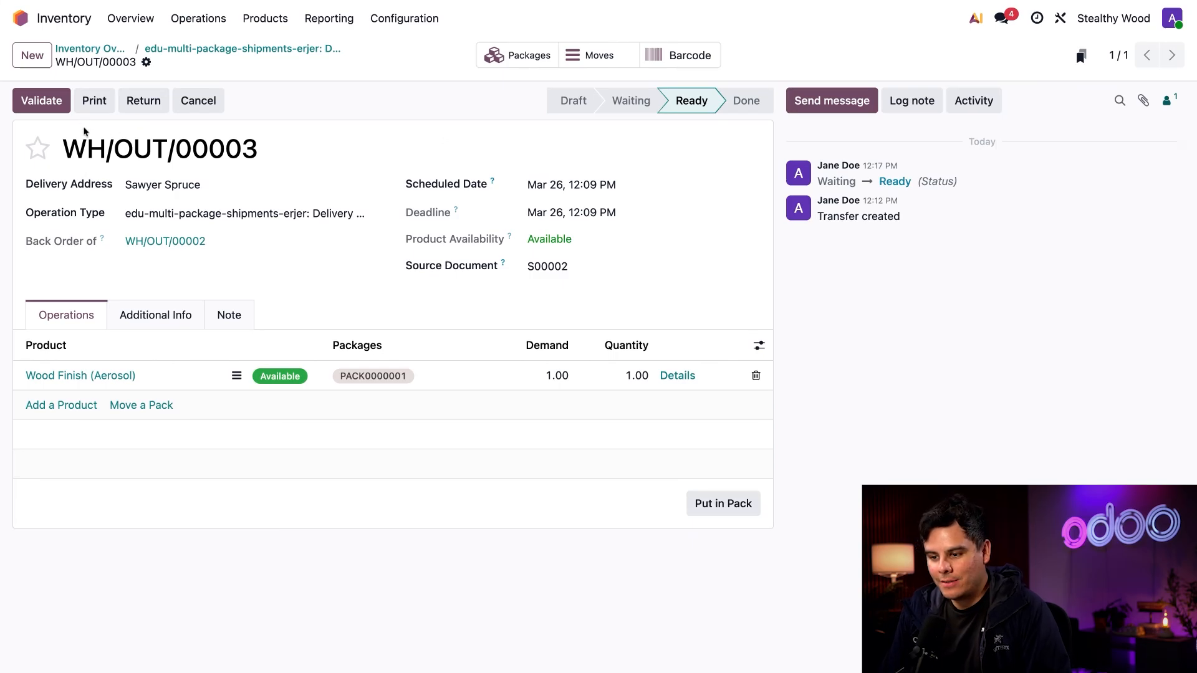
click(67, 107)
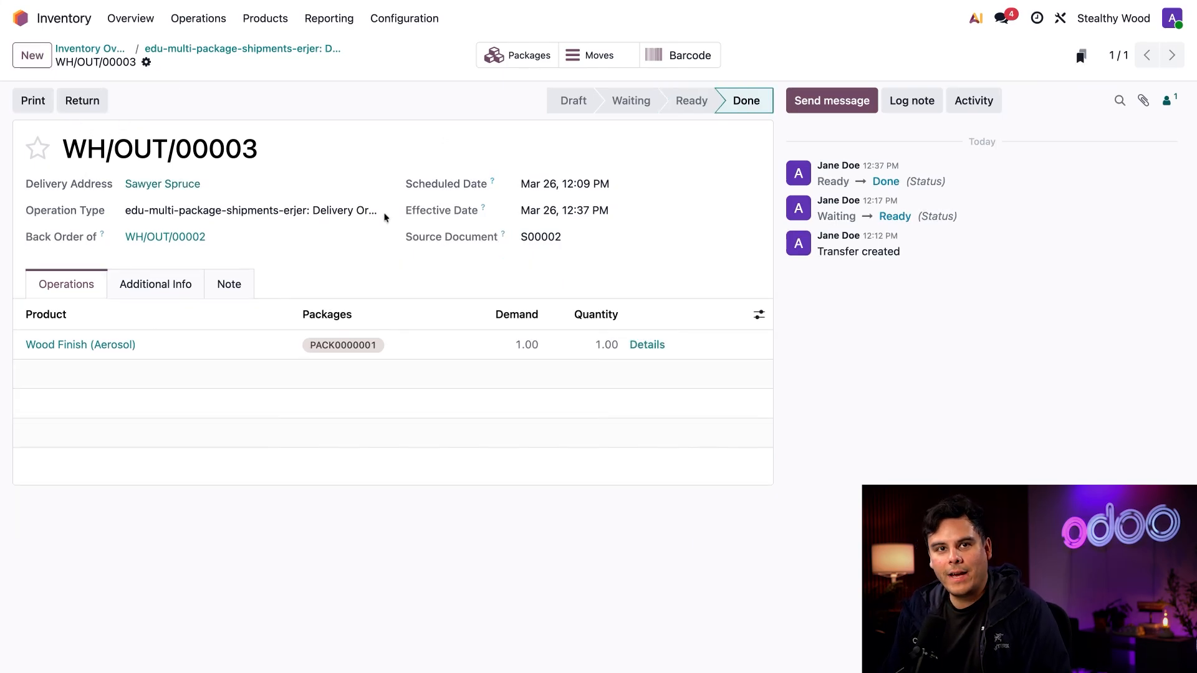